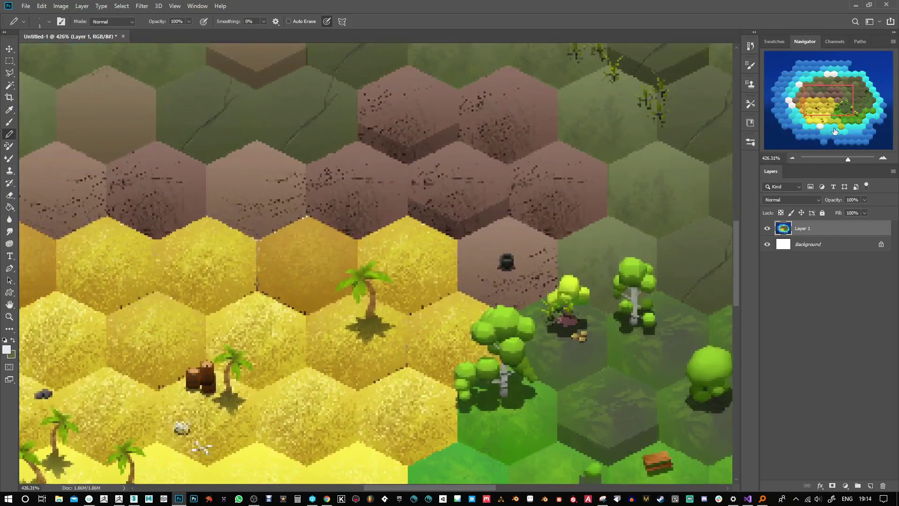
- Resize the image to a width of 320 pixels, keeping Nearest Neighbor (hard edges) resampling
drag(849, 161, 839, 160)
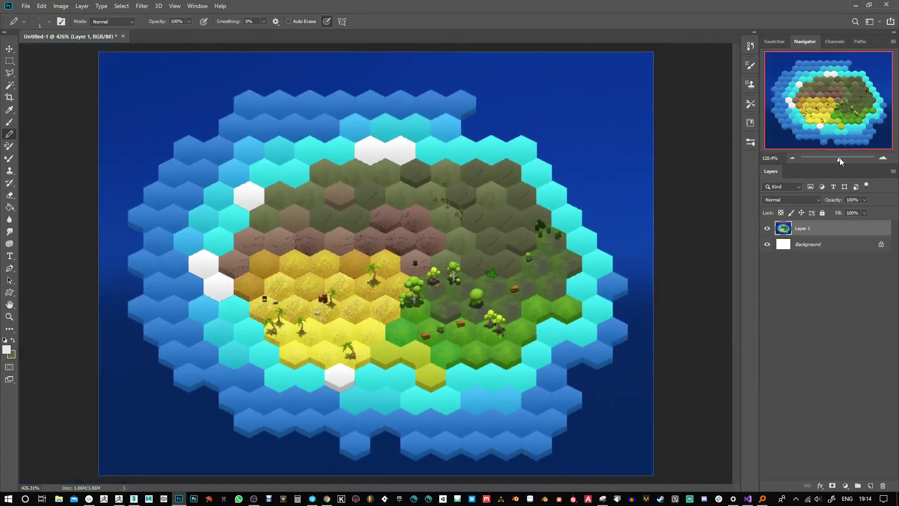
click(61, 5)
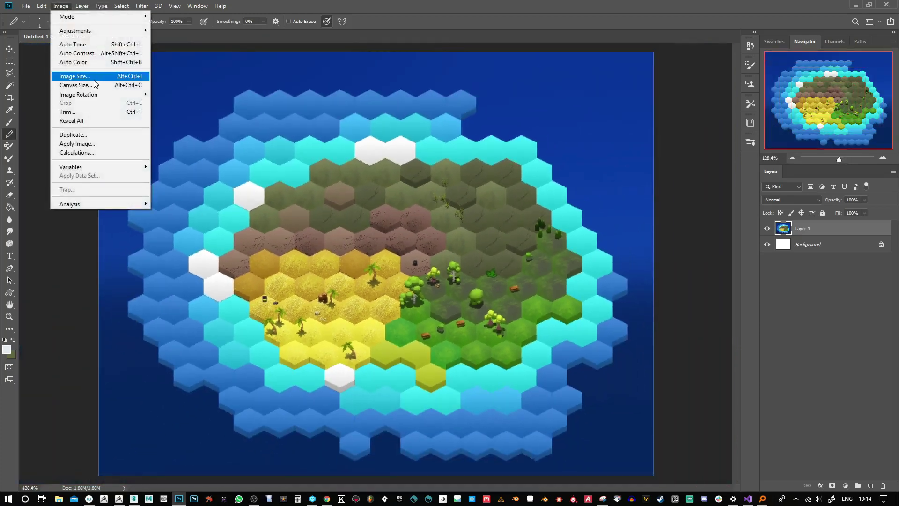
click(89, 76)
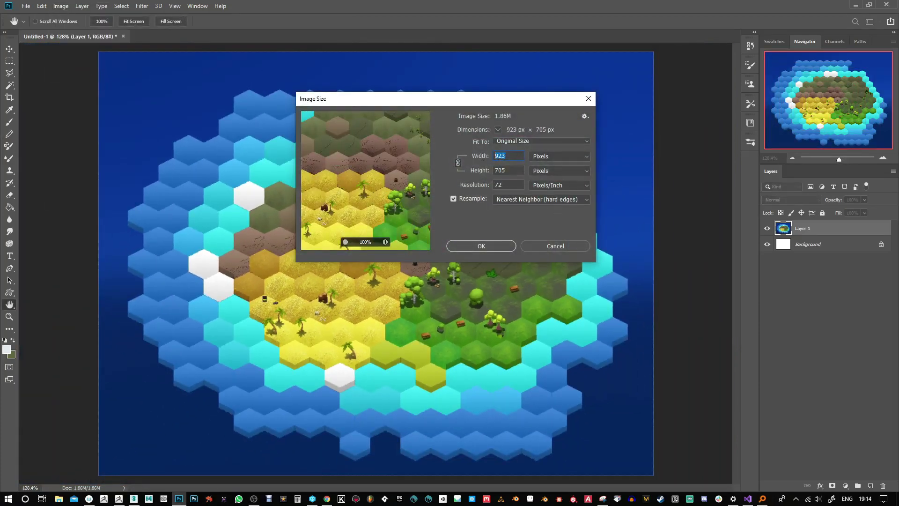
text(320)
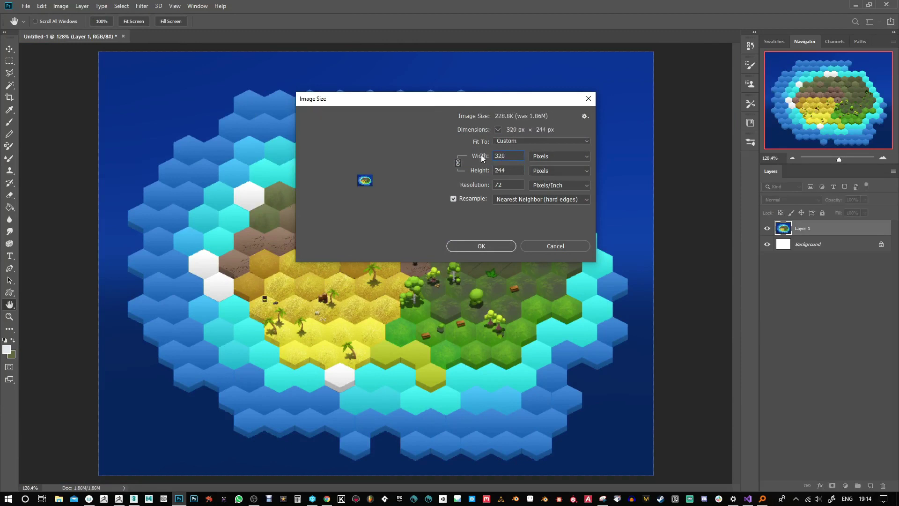
click(586, 203)
click(561, 198)
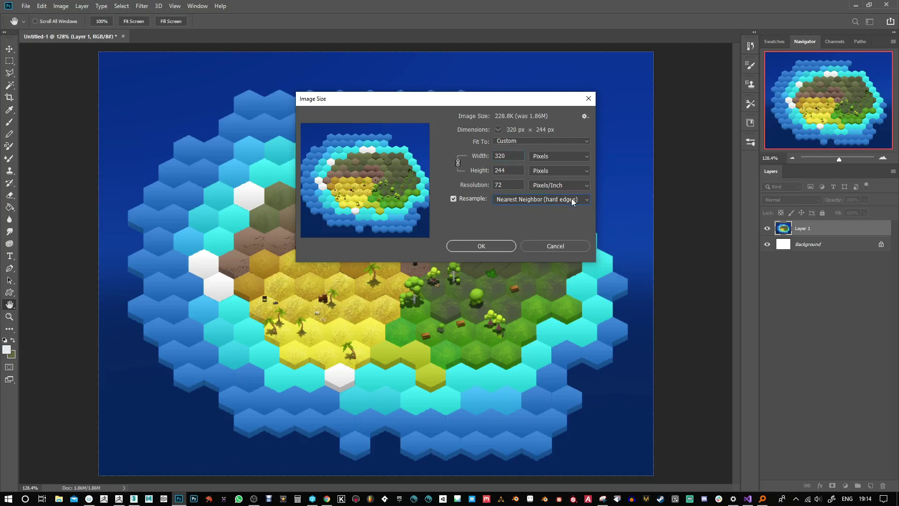
click(481, 246)
key(b)
key(ctrl+1)
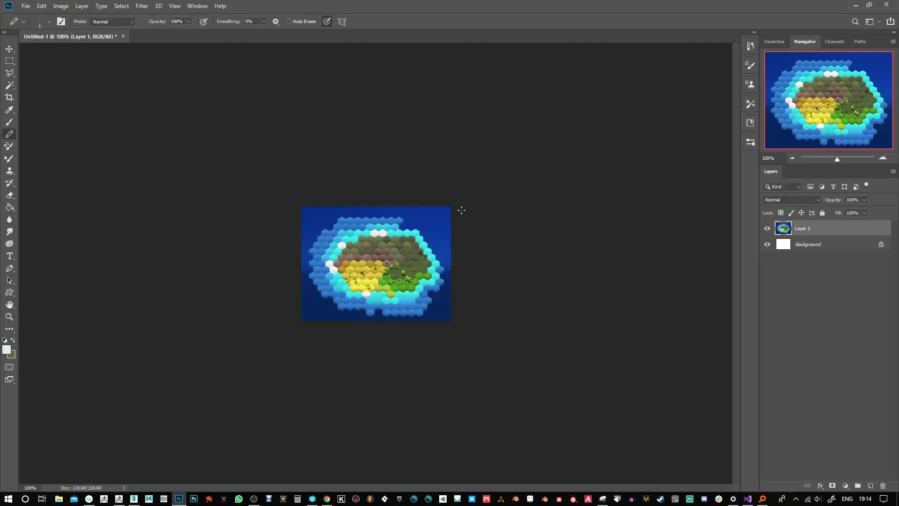
- Start converting the image to Indexed Color mode and accept flattening the layers
key(ctrl+0)
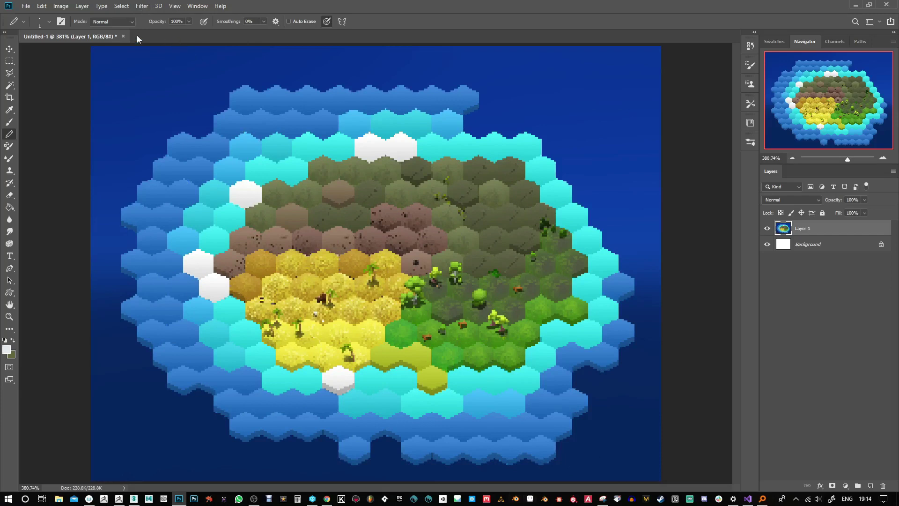
click(66, 7)
mouse_move(79, 31)
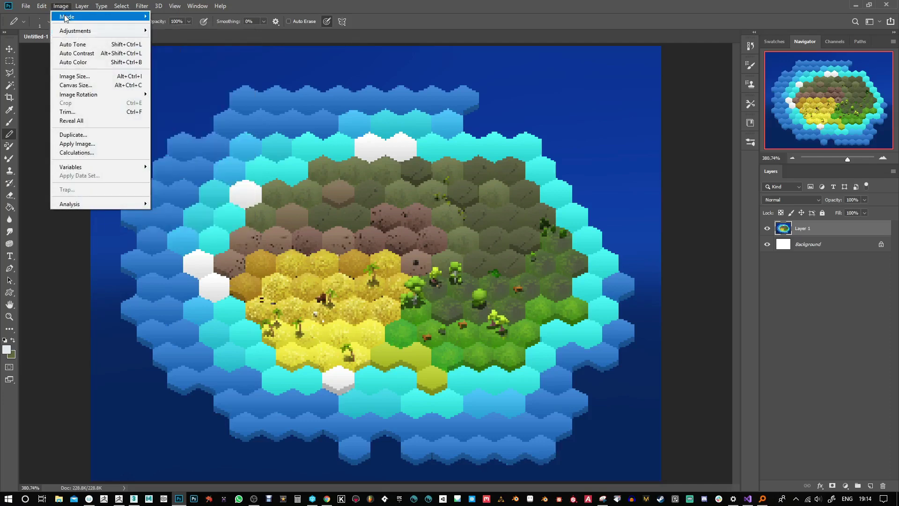
mouse_move(65, 17)
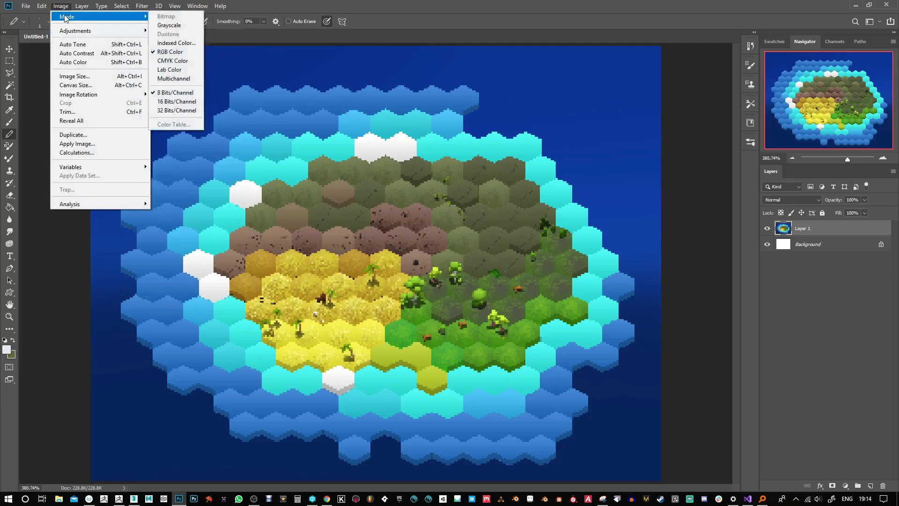
click(173, 44)
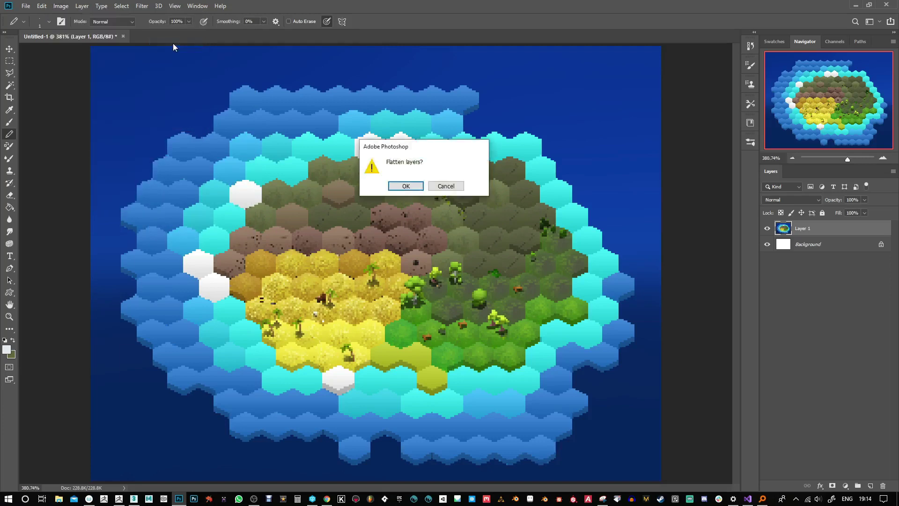
click(406, 187)
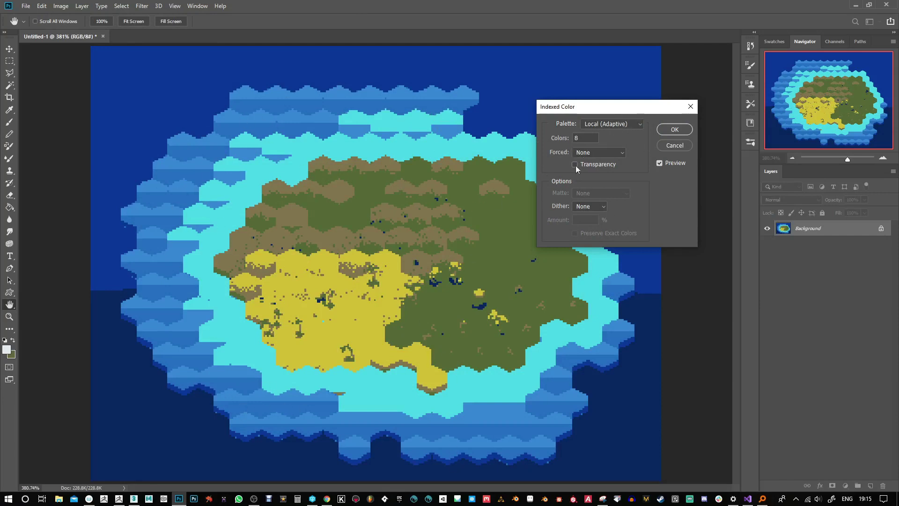
- Set the palette to 64 colors, preview Pattern, Noise and Diffusion dithering, and return dithering to None
drag(585, 135, 568, 140)
text(64)
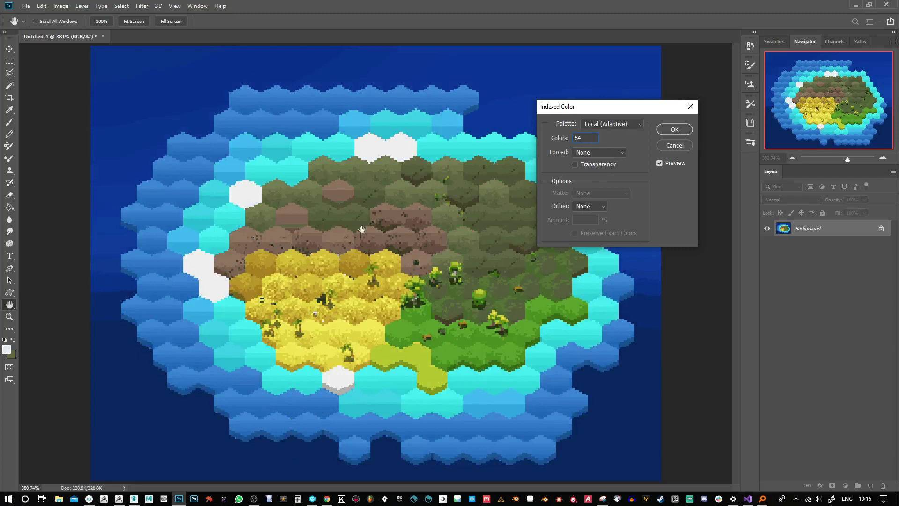
click(604, 206)
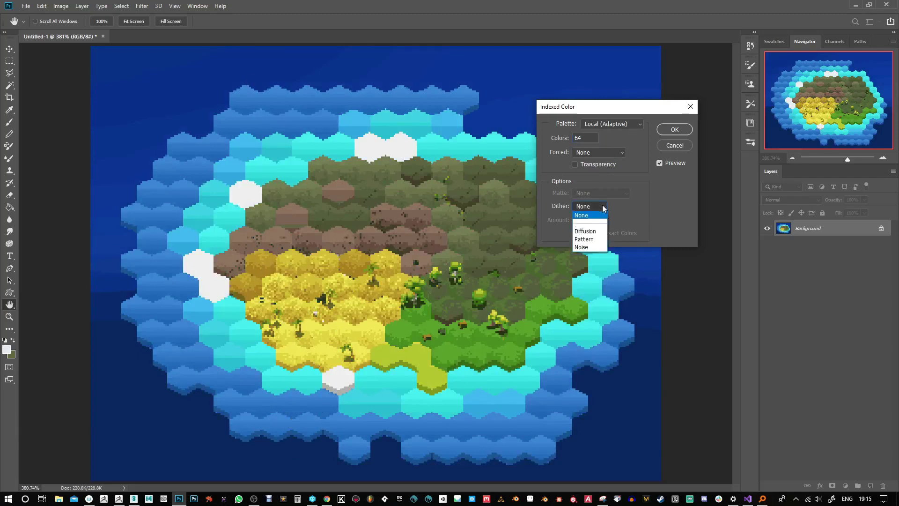
click(593, 238)
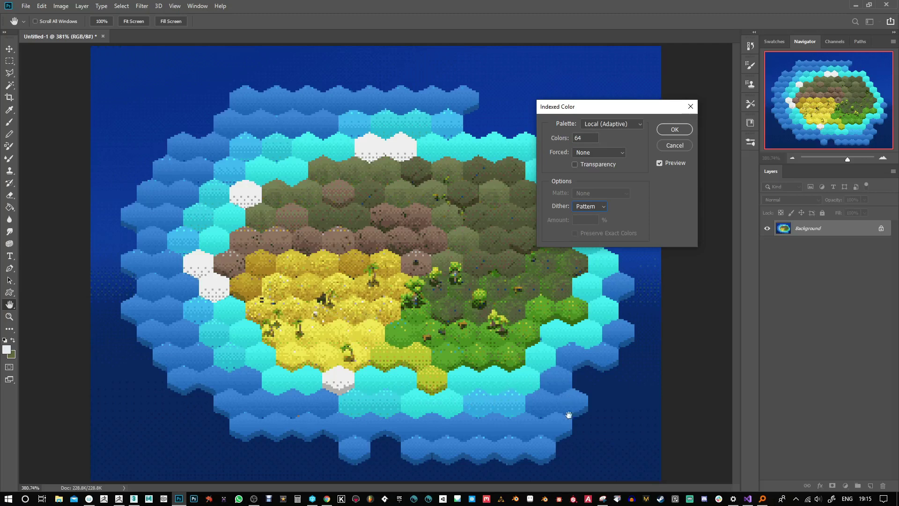
click(592, 207)
click(588, 247)
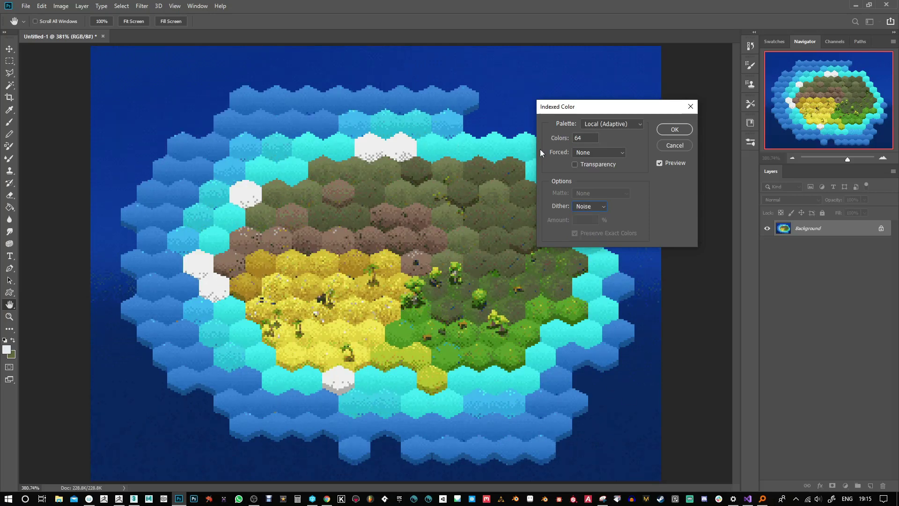
click(598, 209)
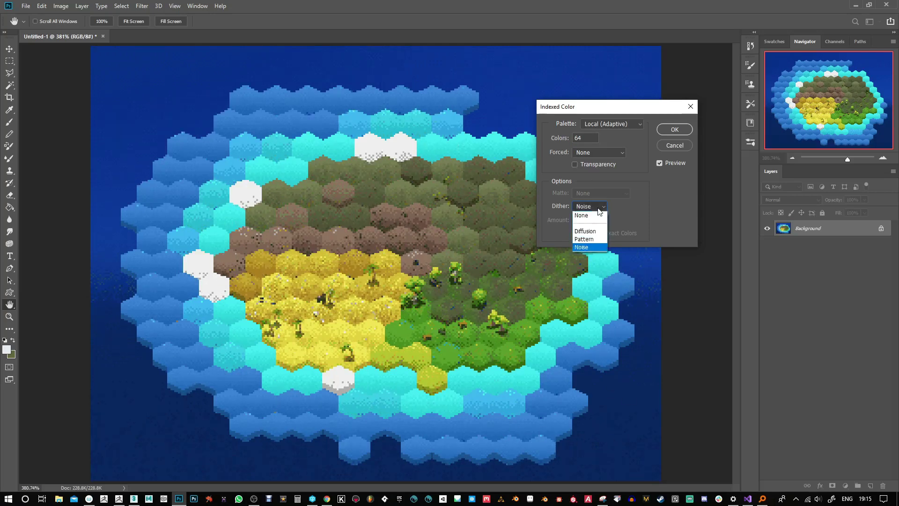
click(593, 232)
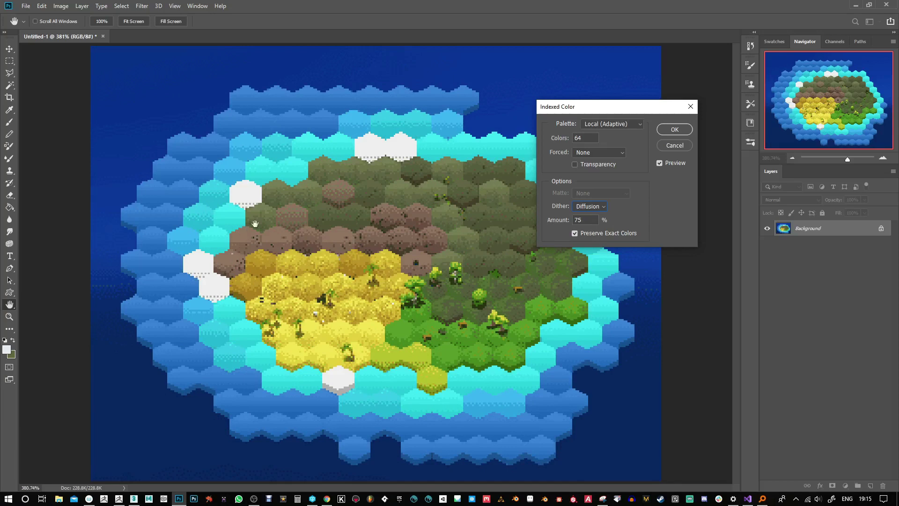
click(600, 206)
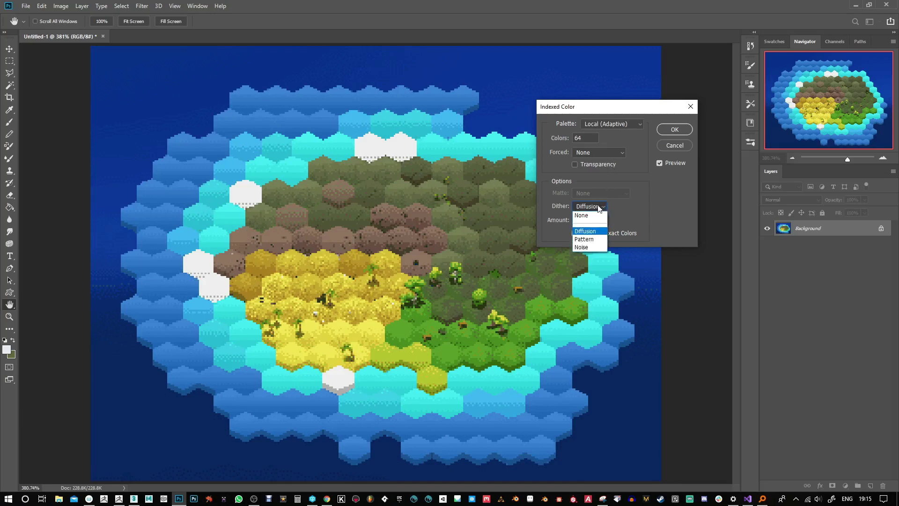
click(597, 215)
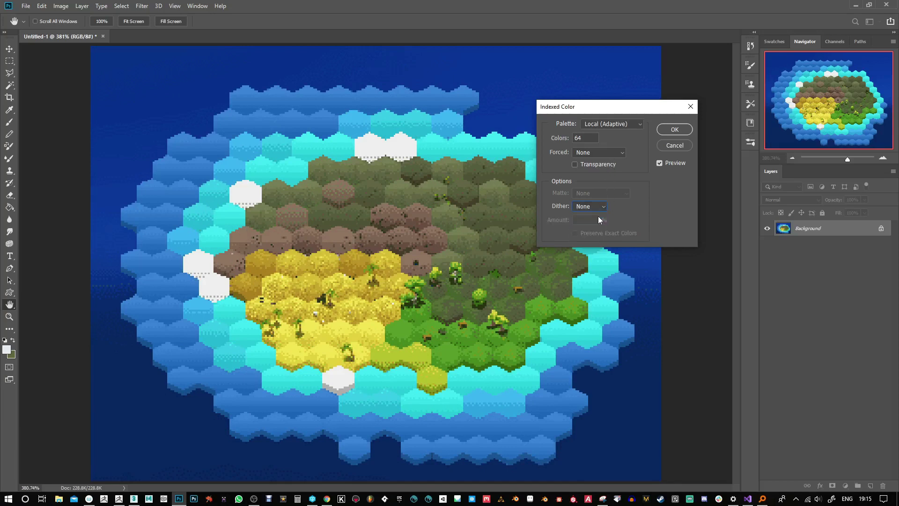
- Reduce the indexed colors to 32 and switch the palette to Local (Selective)
double_click(591, 137)
text(32)
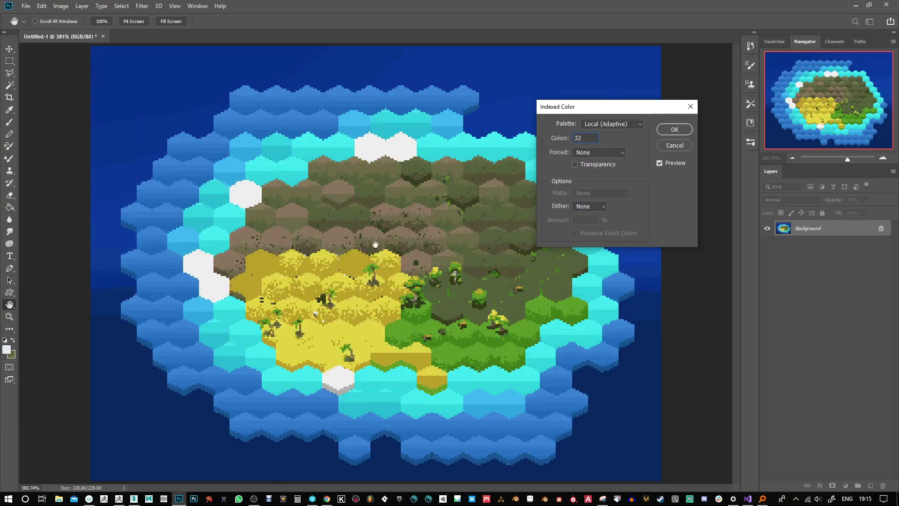
click(609, 151)
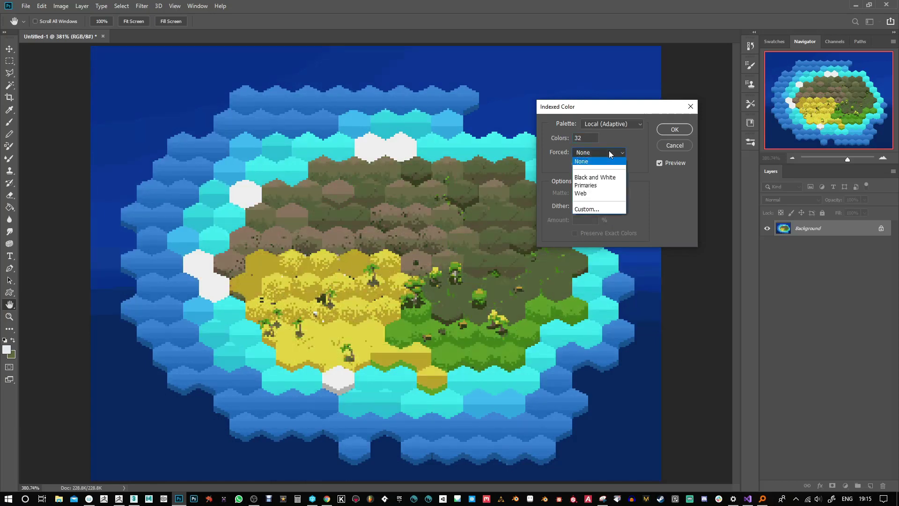
click(609, 151)
click(617, 123)
click(621, 188)
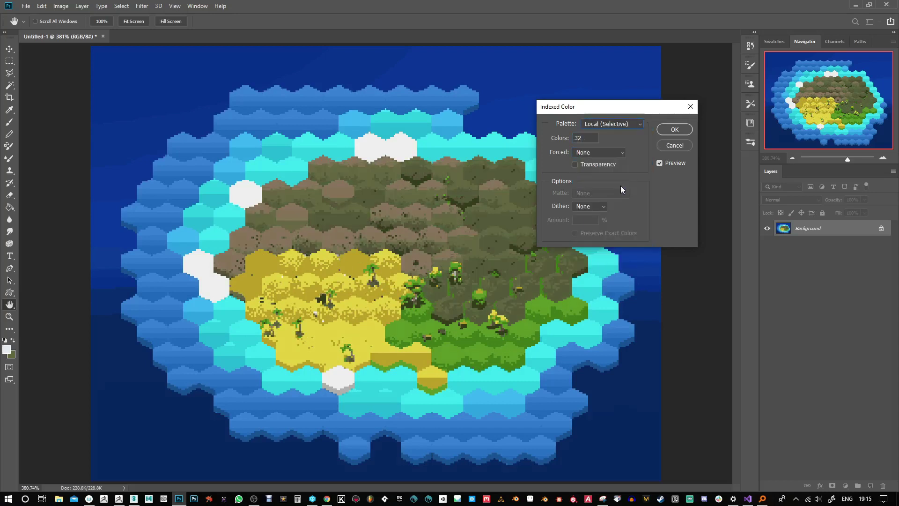
- Preview the Local (Perceptual) palette and return to Local (Selective) for comparison
click(612, 124)
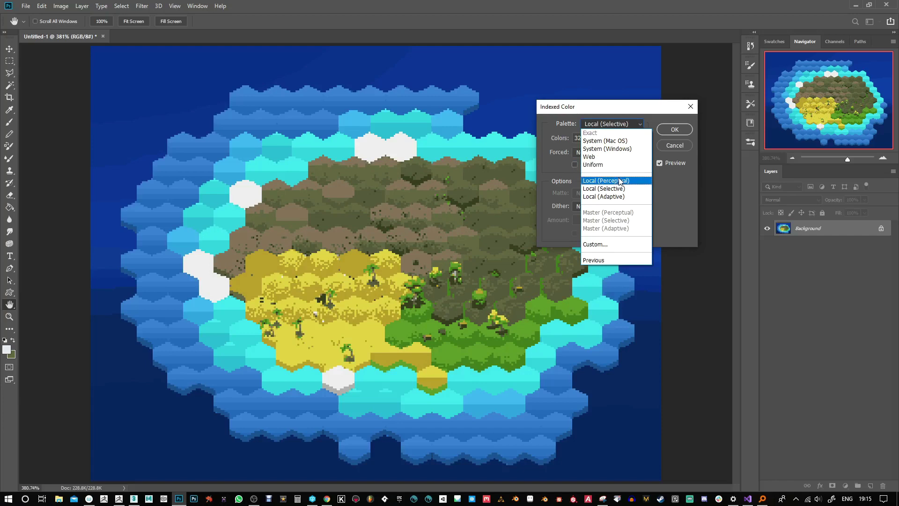
click(619, 180)
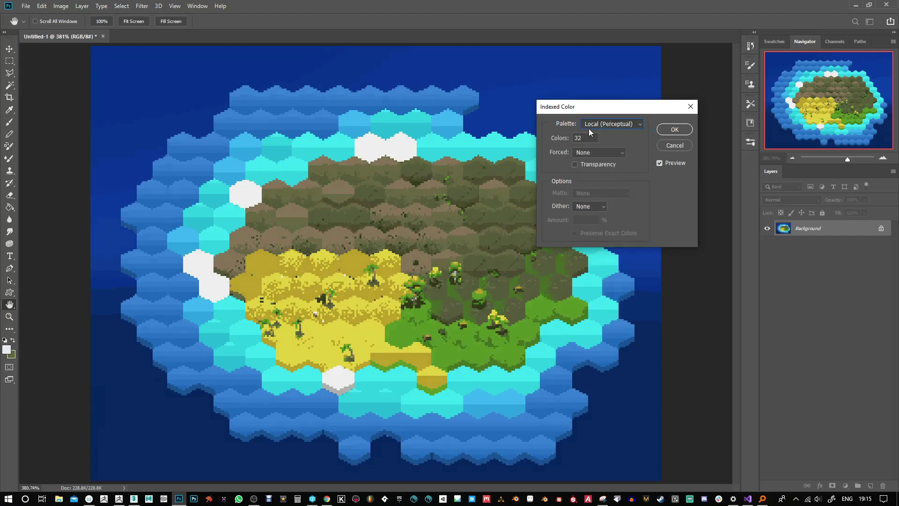
click(588, 126)
click(607, 190)
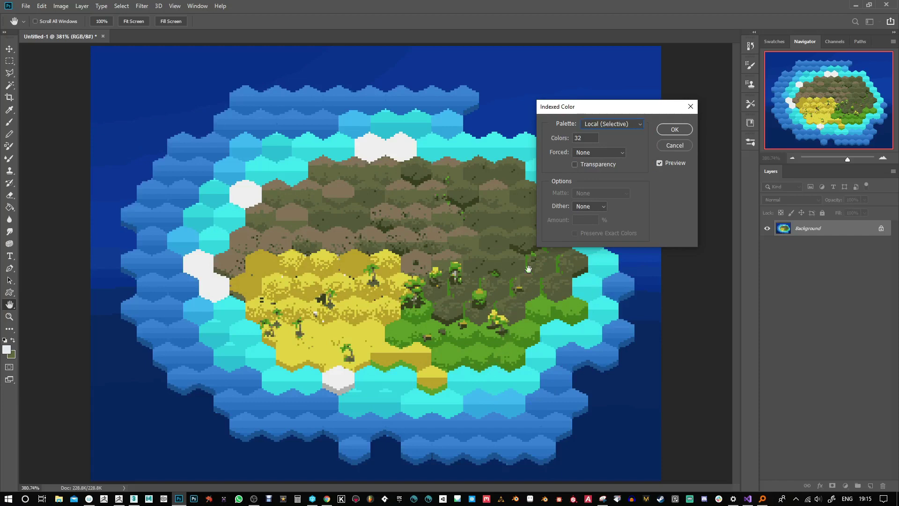
- Try 48 indexed colors, raise the number to 52 and apply the Indexed Color conversion
double_click(578, 137)
text(48)
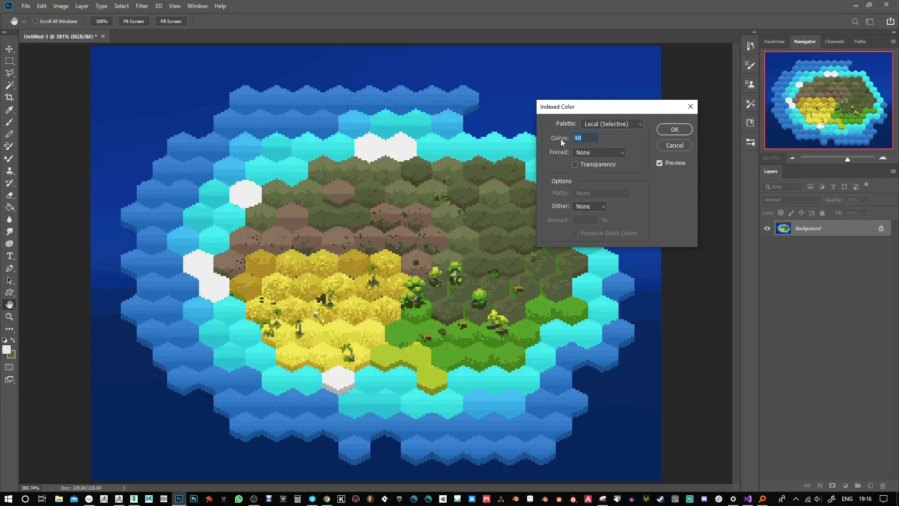
text(52)
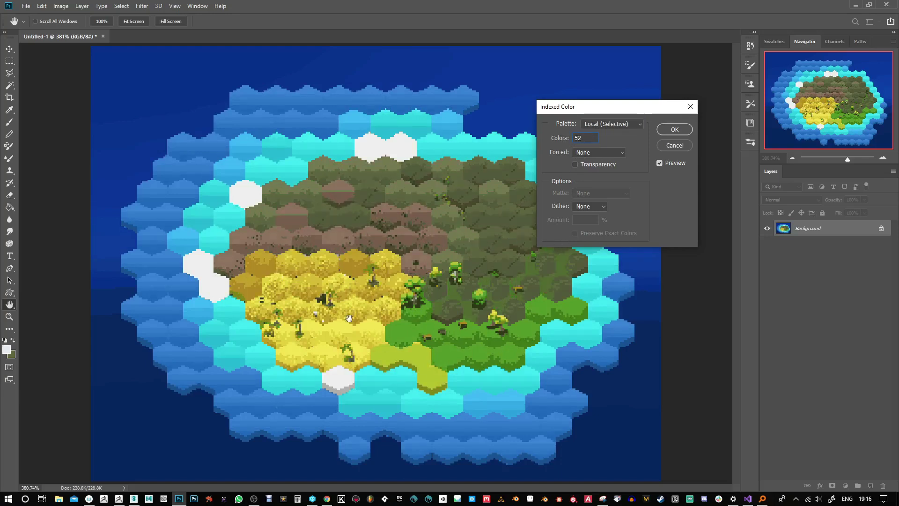
click(674, 129)
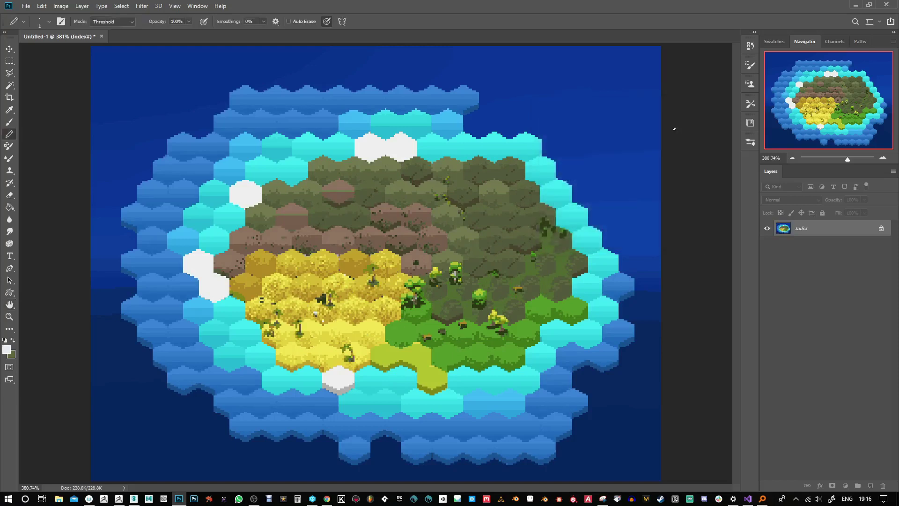
- Enlarge the indexed image to 300 percent in width and height with Nearest Neighbor (hard edges) resampling
key(ctrl+1)
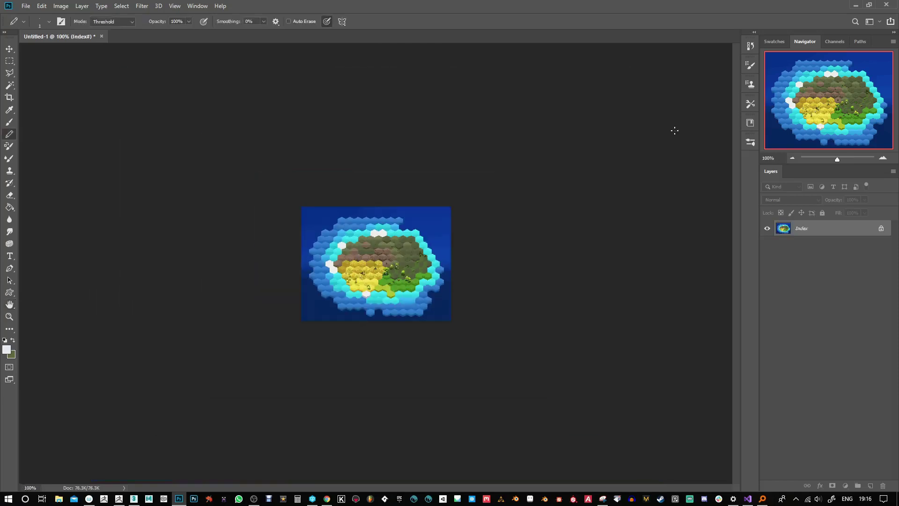
click(58, 7)
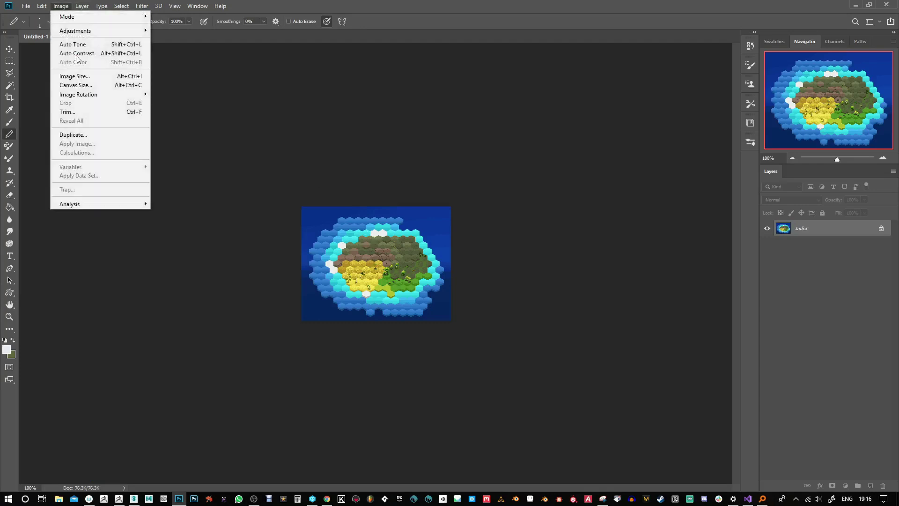
click(80, 76)
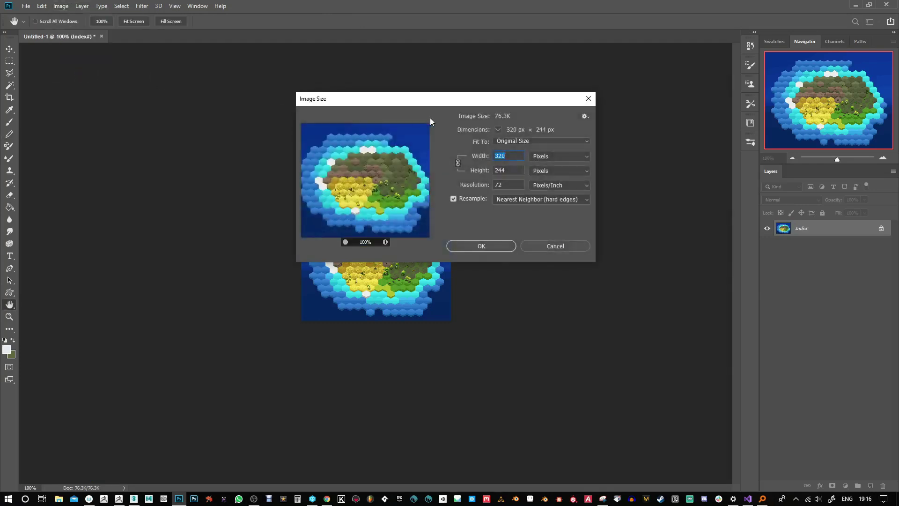
click(547, 158)
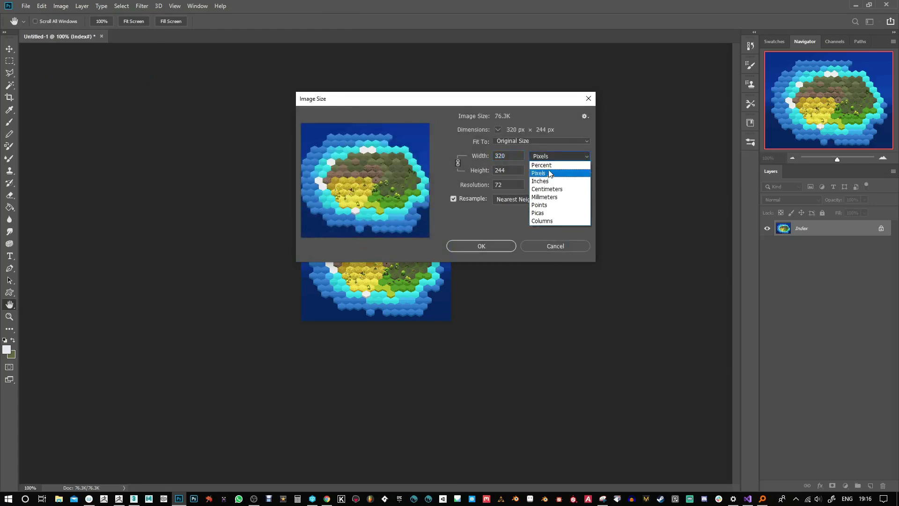
click(542, 165)
double_click(494, 159)
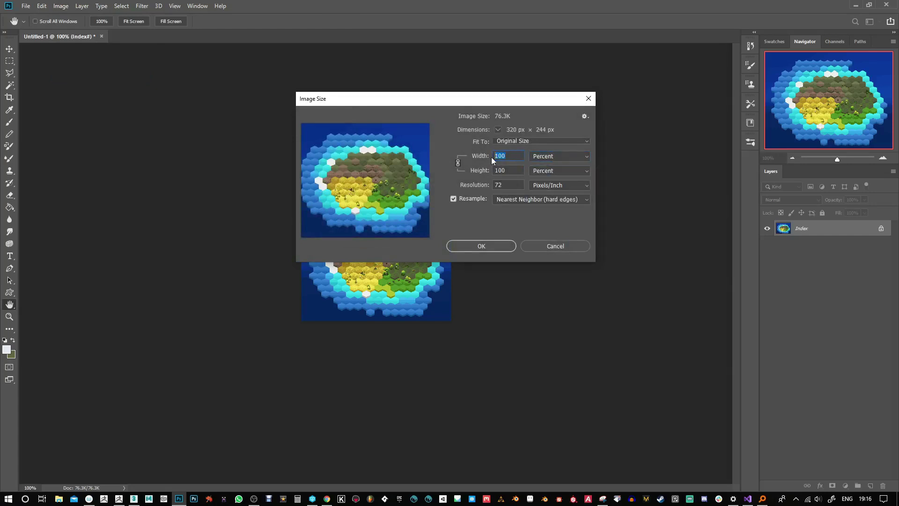
text(300)
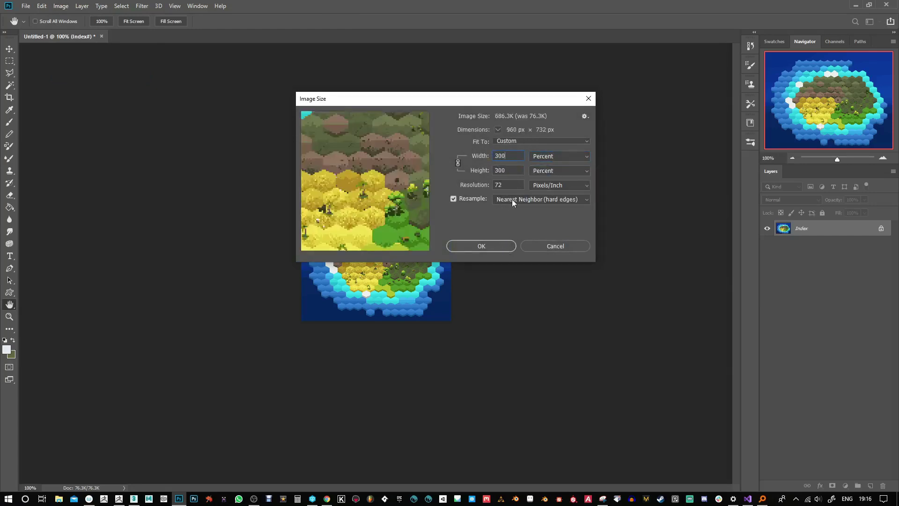
click(499, 247)
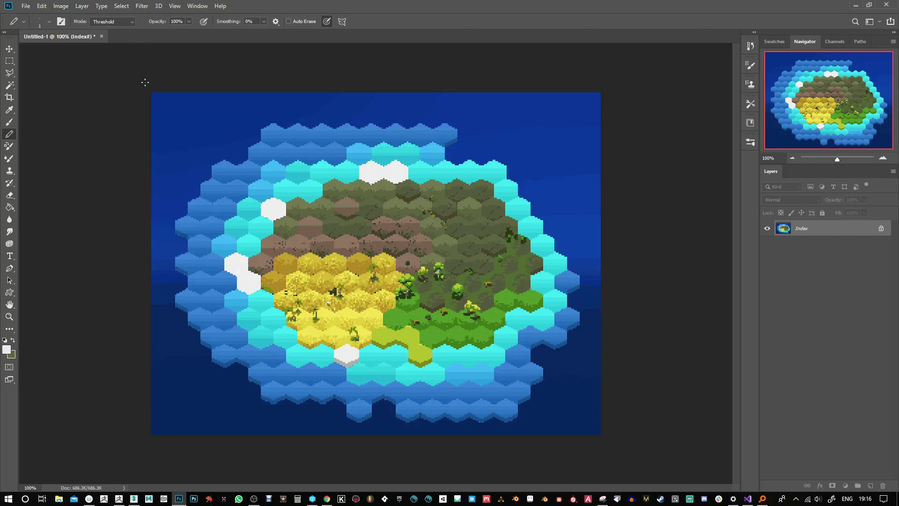
- Undo the enlargement and halve only the image width to 50 percent with Nearest Neighbor (hard edges) resampling
key(ctrl+z)
key(ctrl+0)
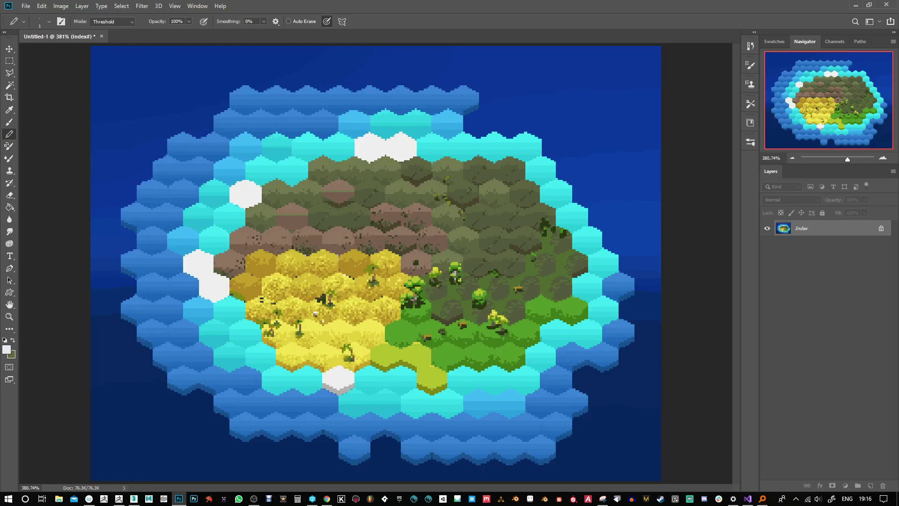
click(61, 5)
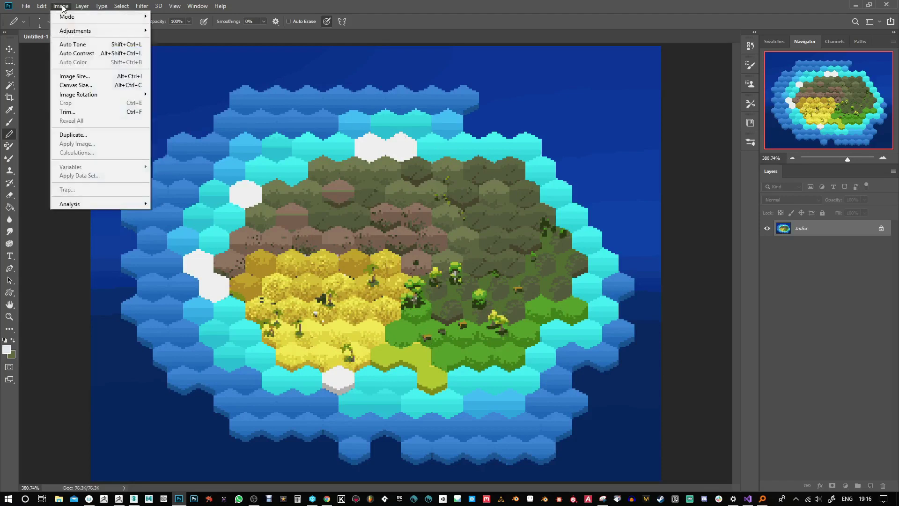
click(90, 77)
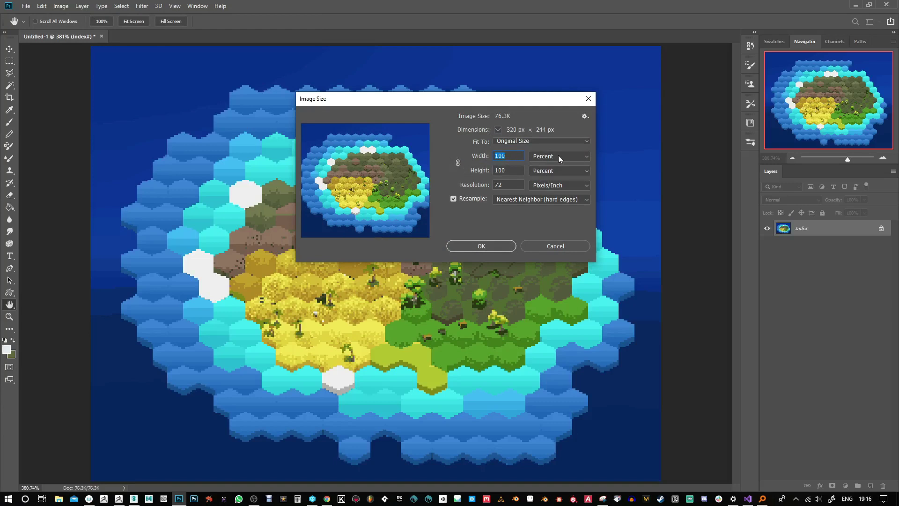
text(50)
click(485, 245)
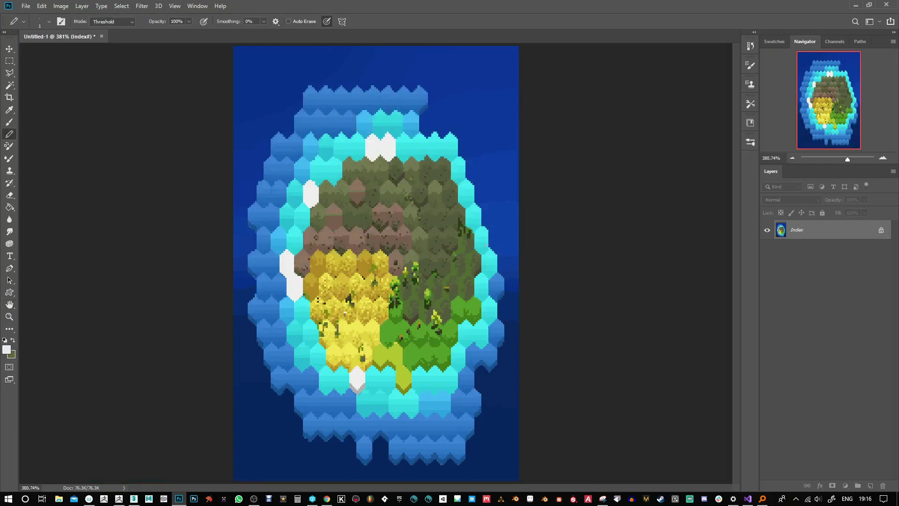
- Resize the image width to 200 percent, leaving the height at 100 percent, with Nearest Neighbor (hard edges) resampling
click(61, 6)
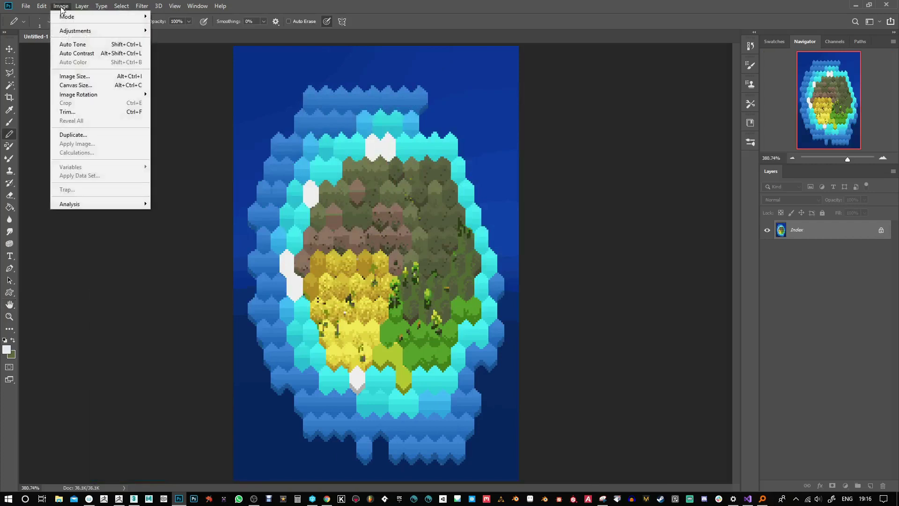
click(76, 76)
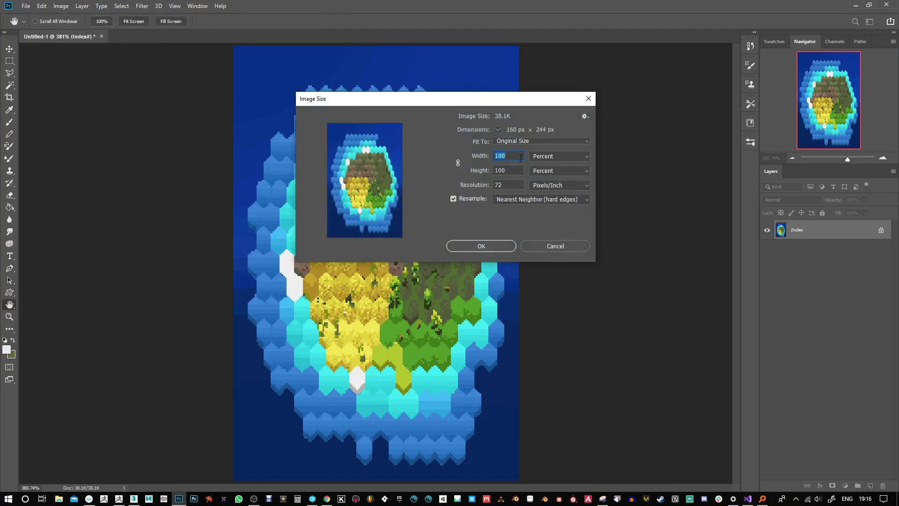
text(200)
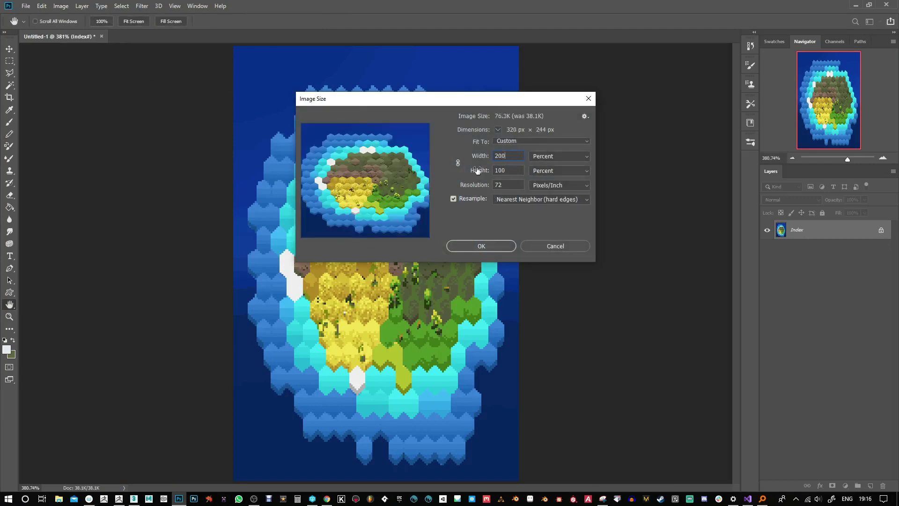
click(493, 245)
mouse_move(847, 160)
mouse_down()
mouse_move(855, 161)
mouse_move(847, 160)
mouse_up()
- Examine the indexed image's color table and close it without changing any colors
click(129, 6)
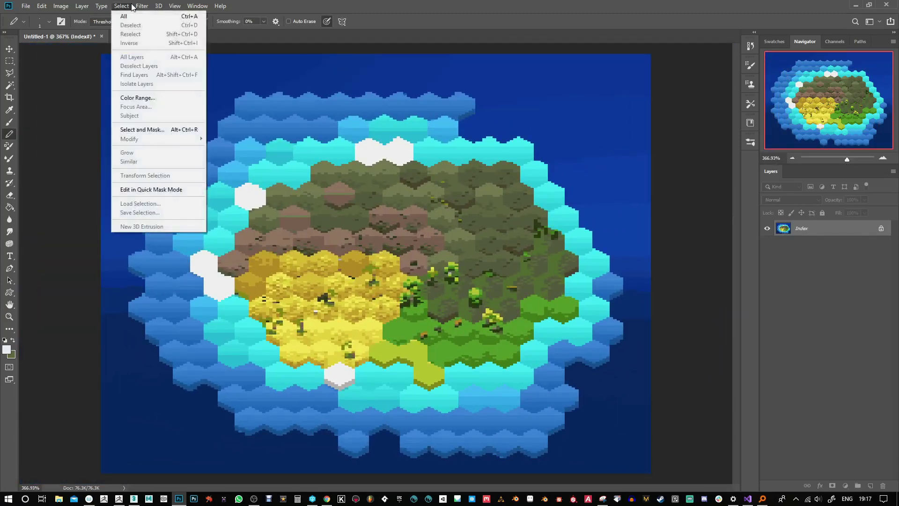
mouse_move(79, 18)
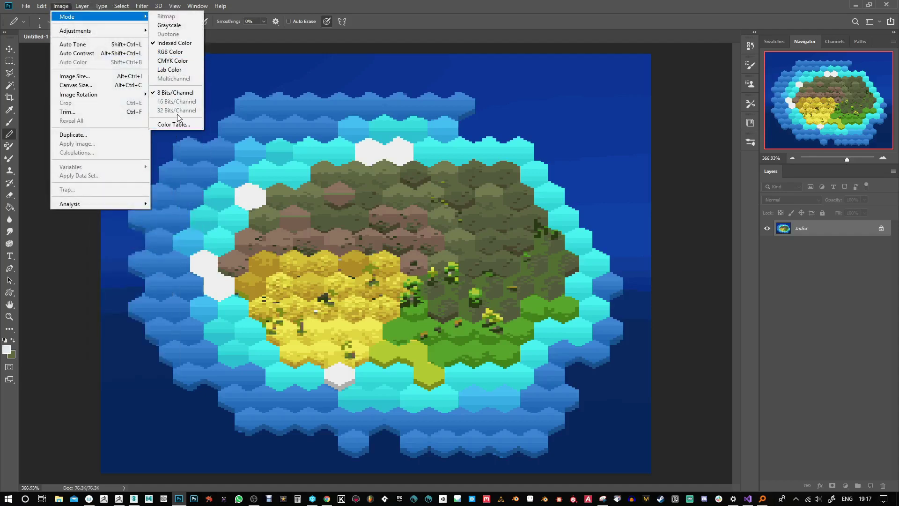
click(174, 124)
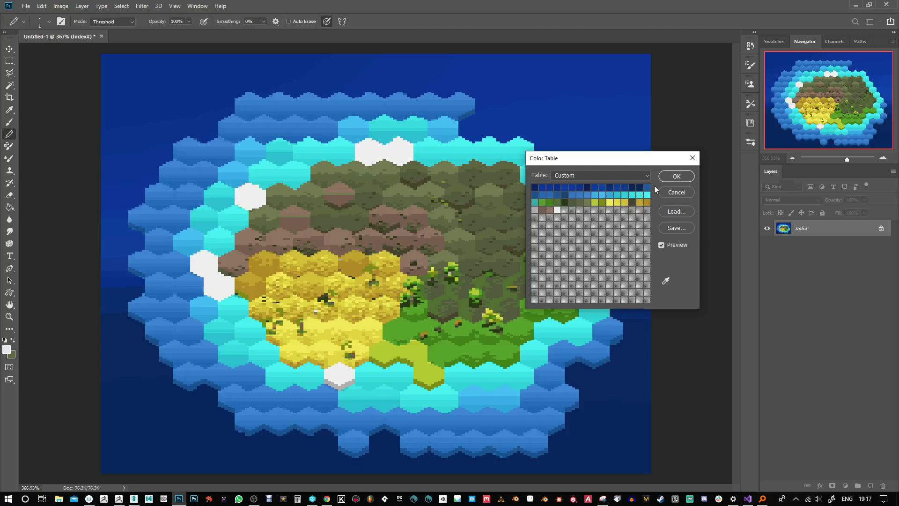
click(676, 193)
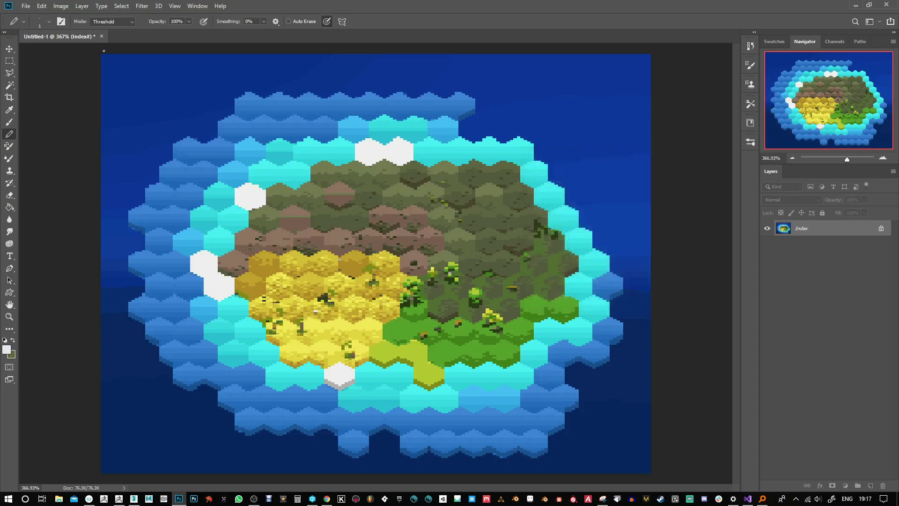
click(61, 6)
mouse_move(77, 35)
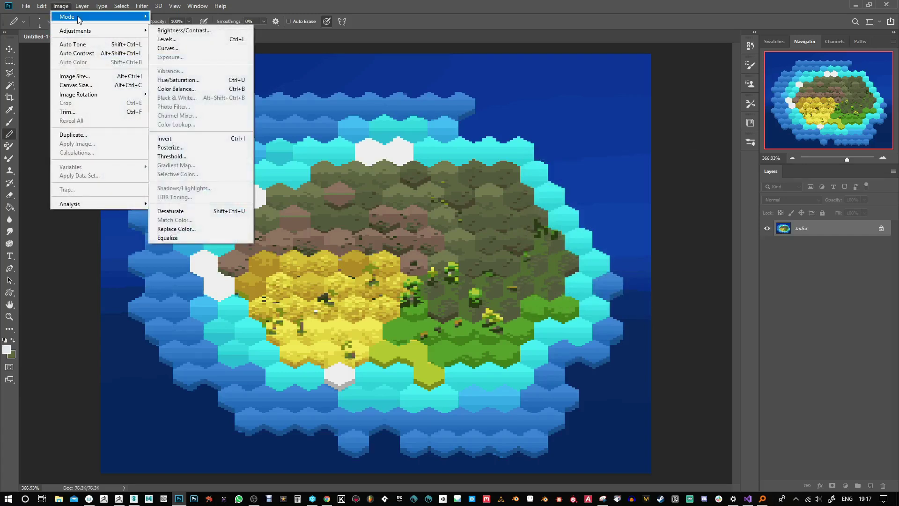
mouse_move(138, 19)
click(181, 125)
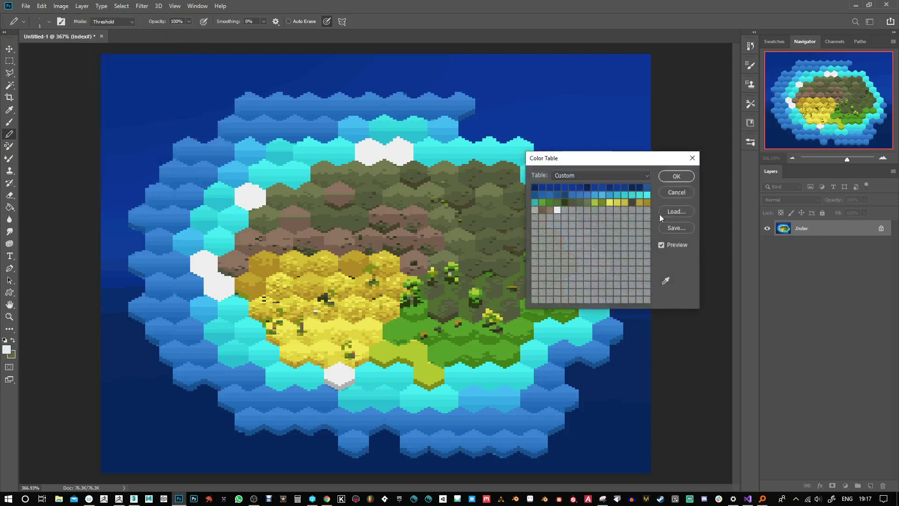
click(677, 191)
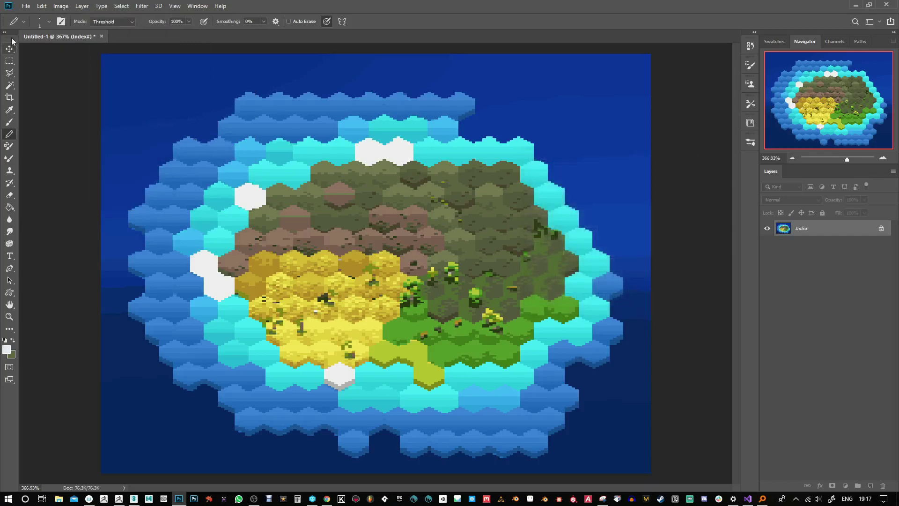
- Convert the indexed image to RGB Color mode
click(62, 6)
mouse_move(73, 21)
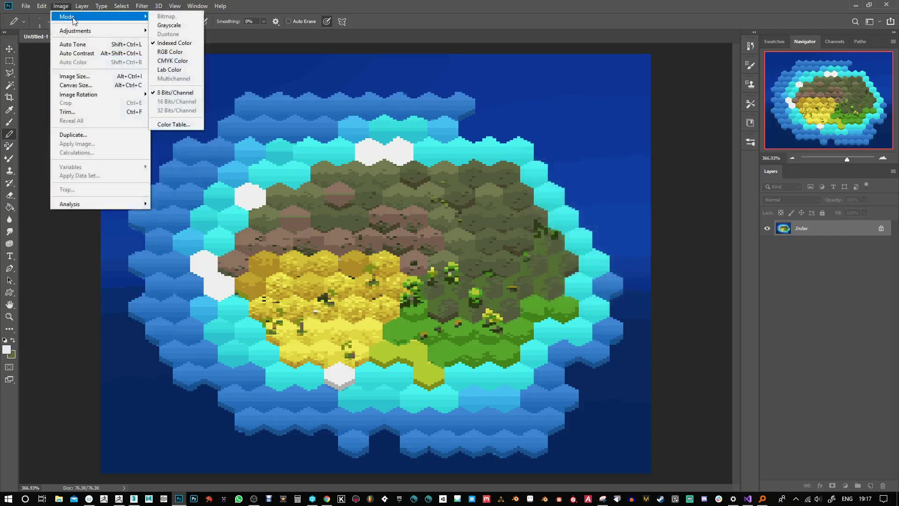
click(169, 52)
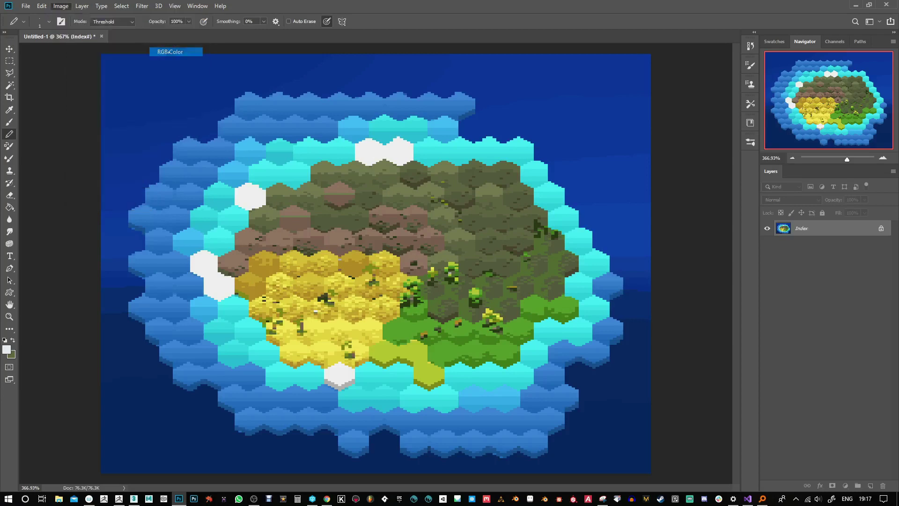
- Convert the image to Indexed Color with the Local (Perceptual) palette, trying 40 colors before applying 48
click(68, 8)
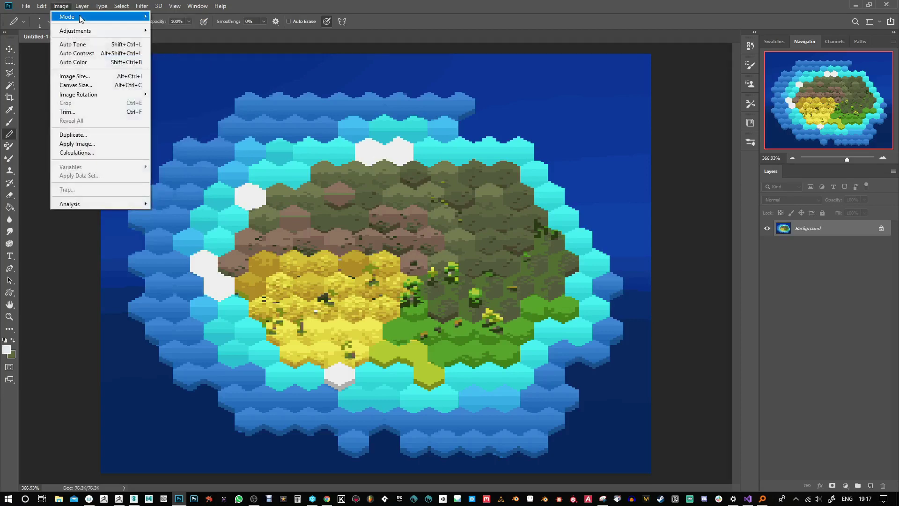
mouse_move(103, 17)
click(176, 42)
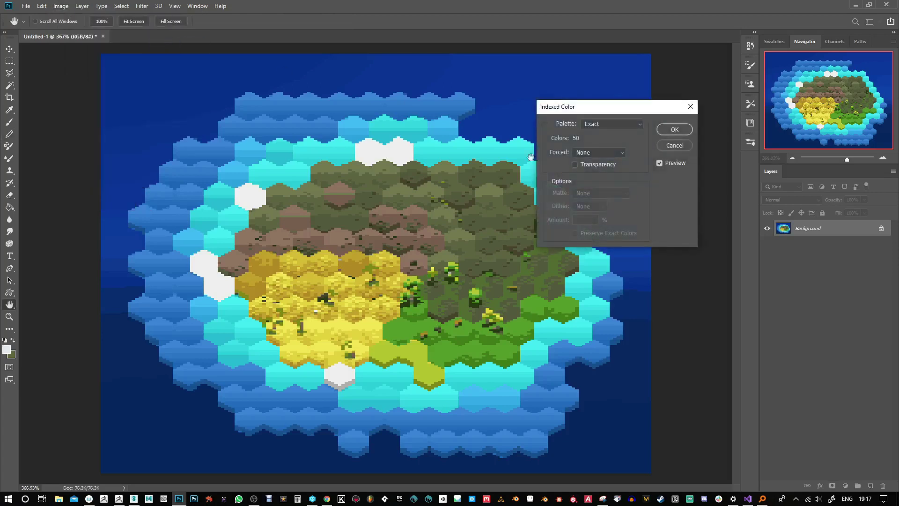
click(616, 124)
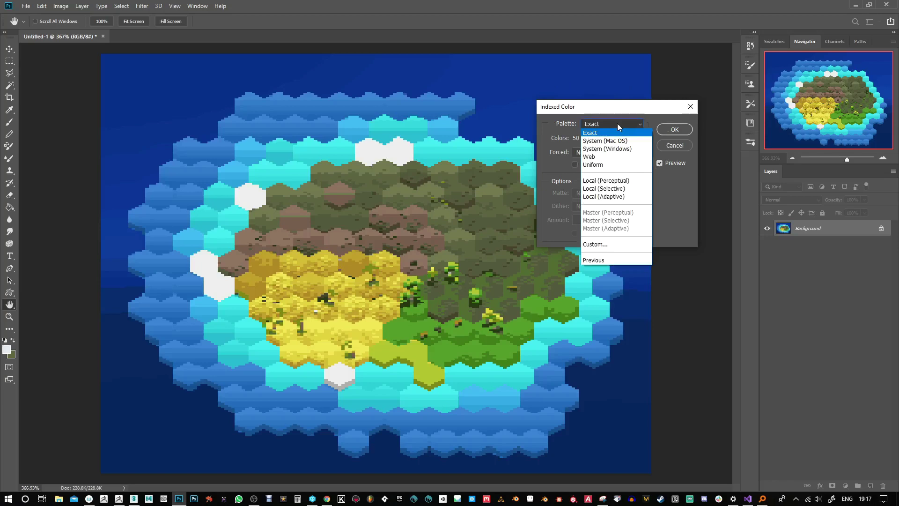
click(611, 181)
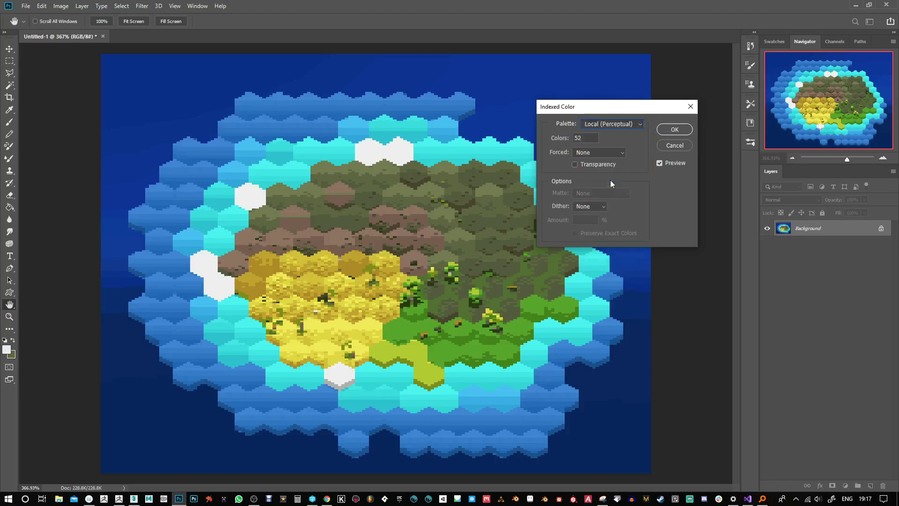
double_click(578, 139)
text(40)
drag(587, 139, 561, 142)
text(48)
click(673, 129)
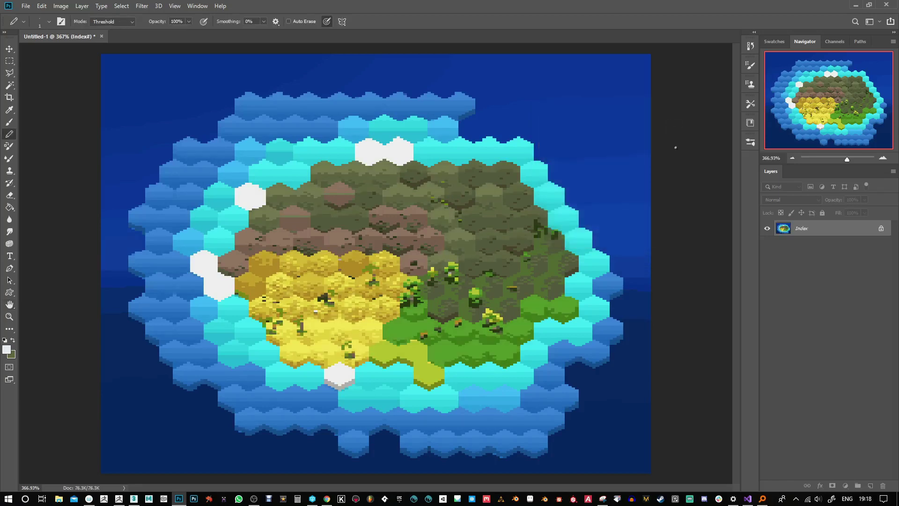